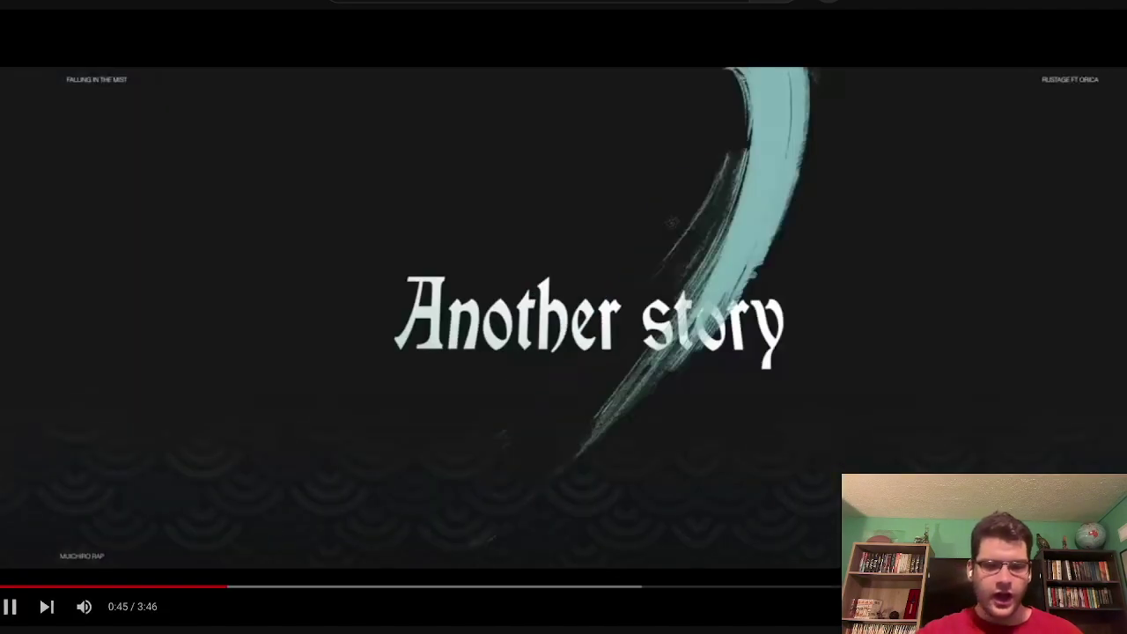
key("space")
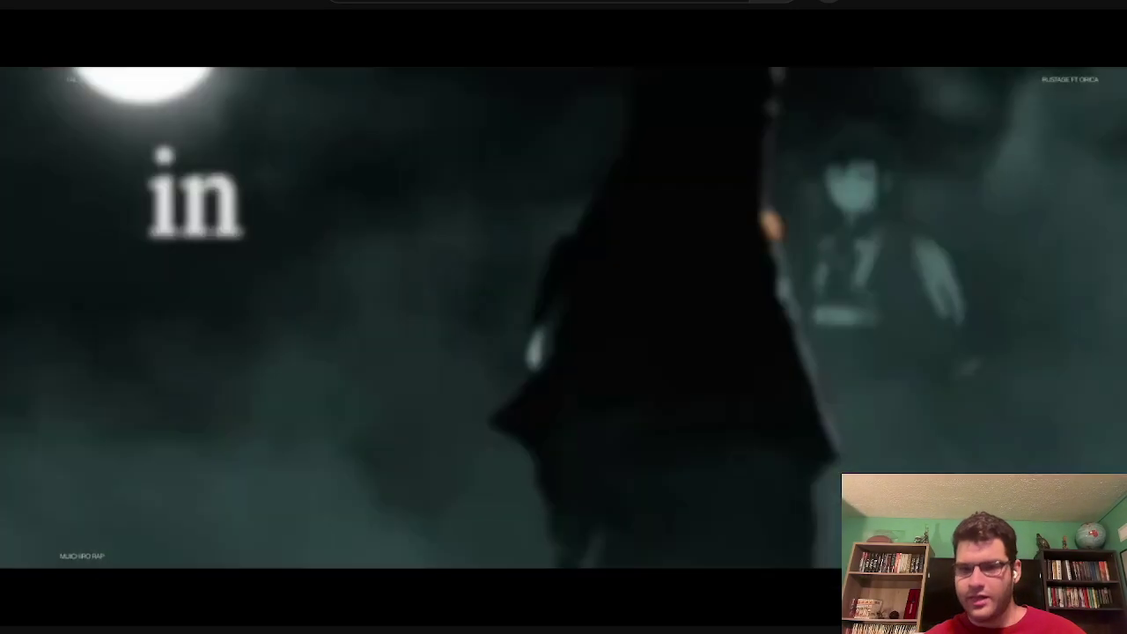
key("space")
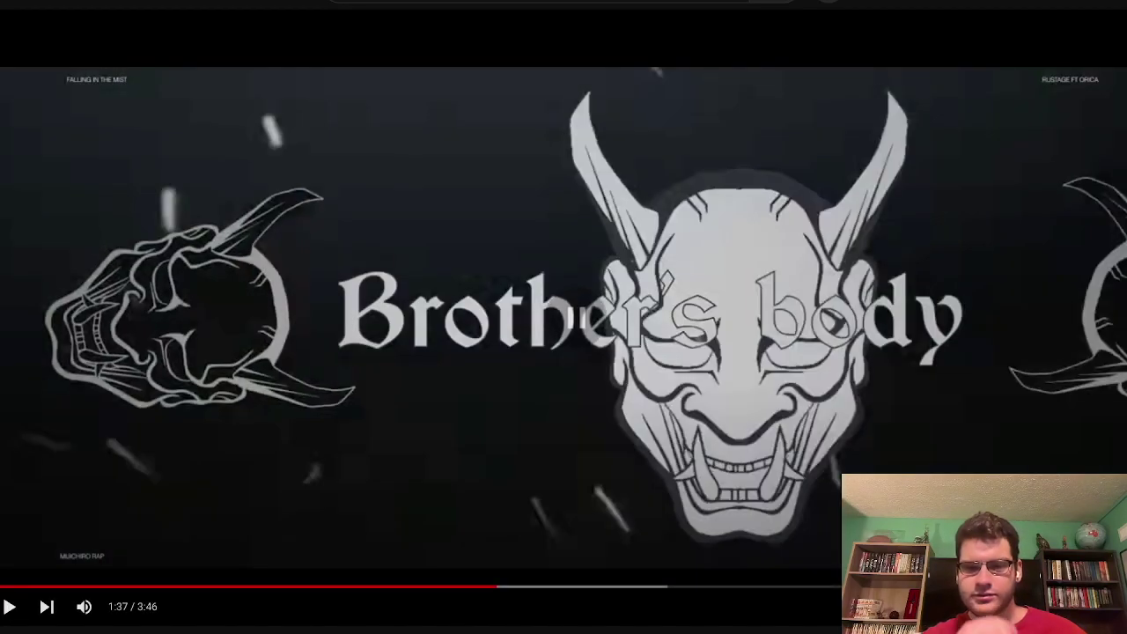
left_click_drag(495, 587, 480, 587)
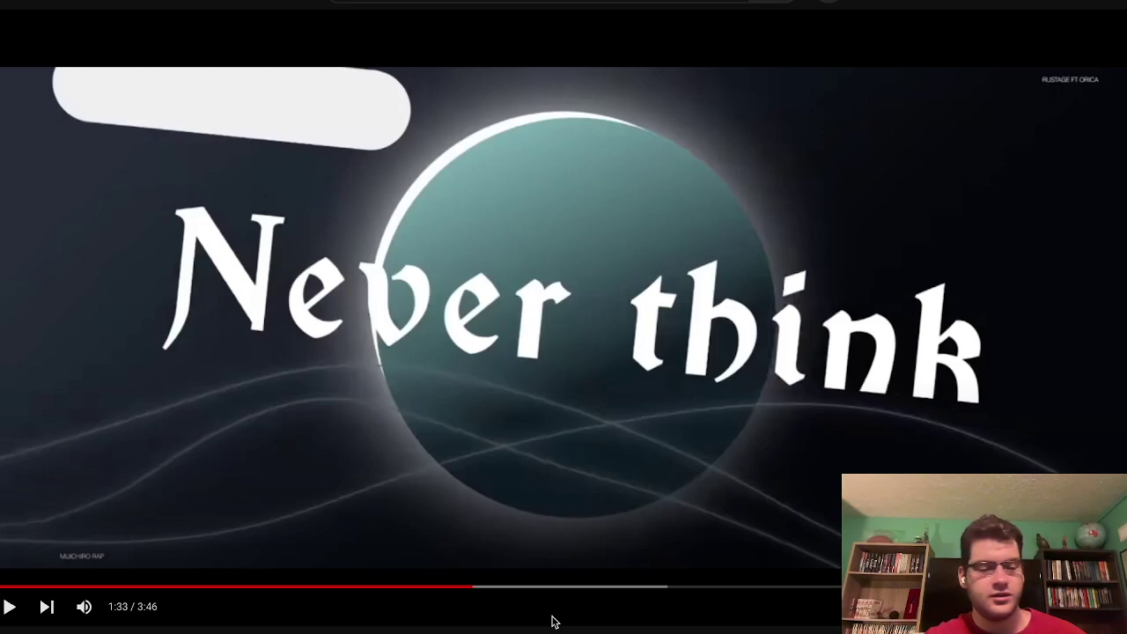
left_click(564, 297)
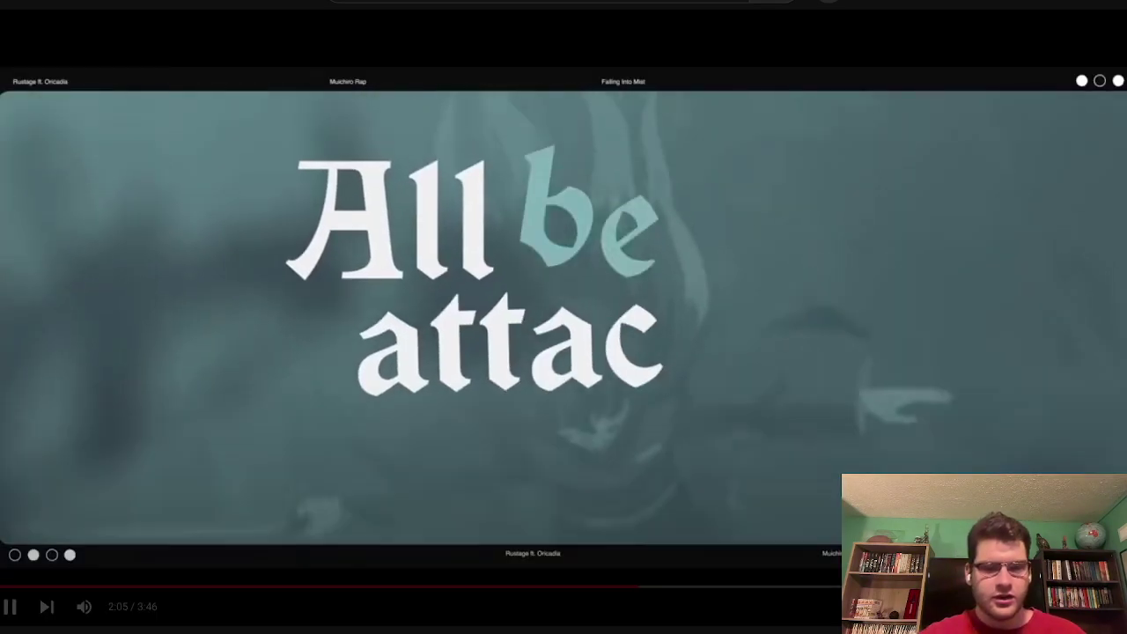
key("space")
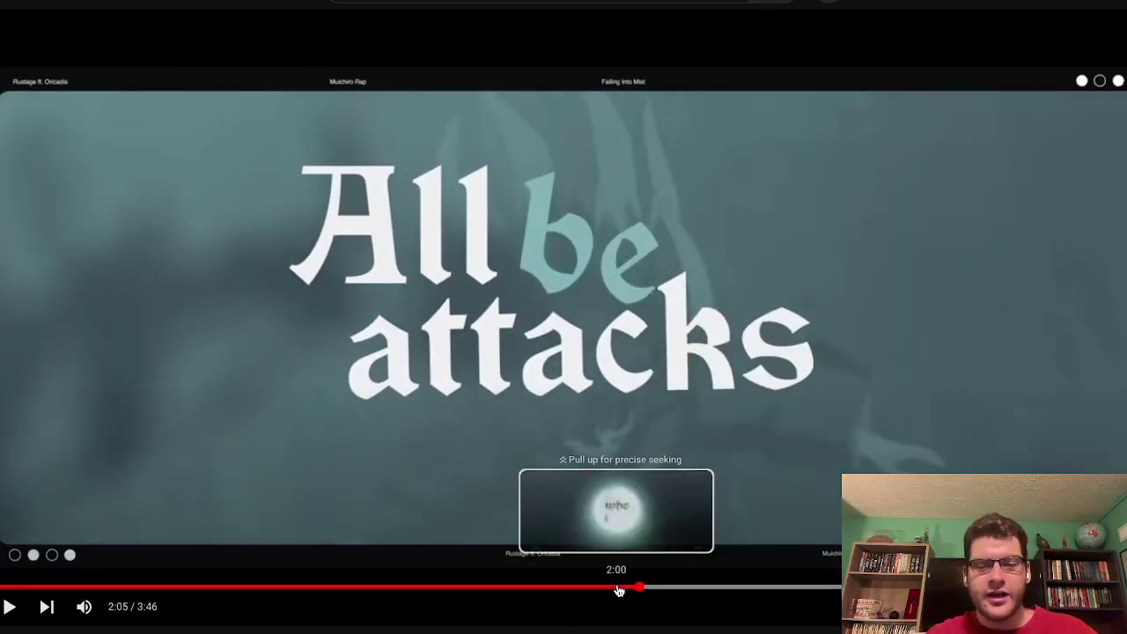
left_click(630, 589)
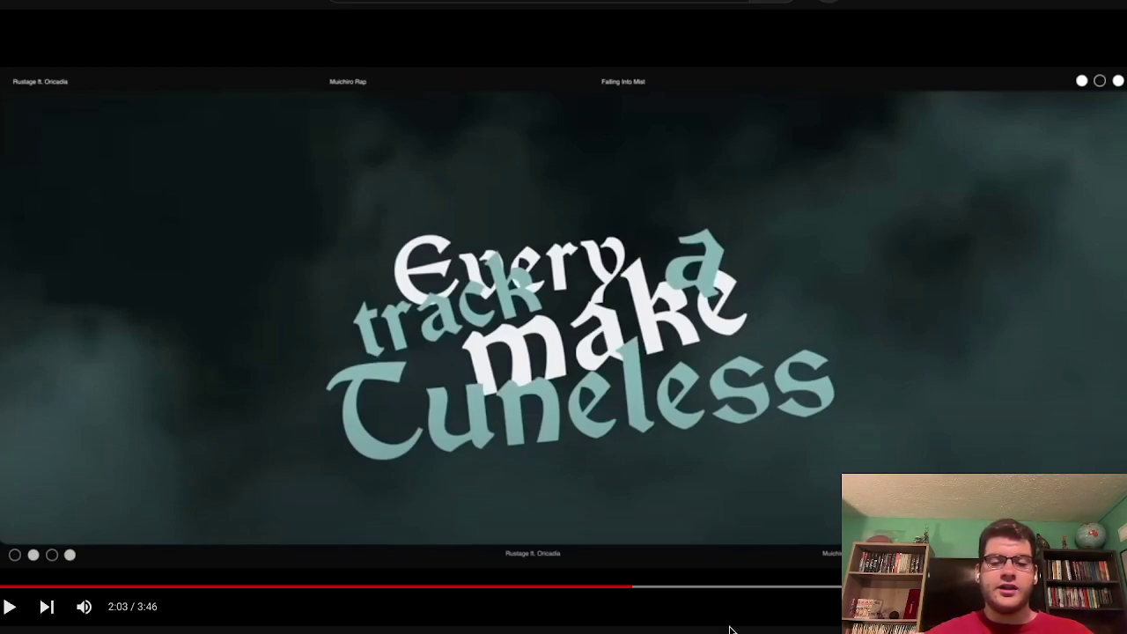
key("space")
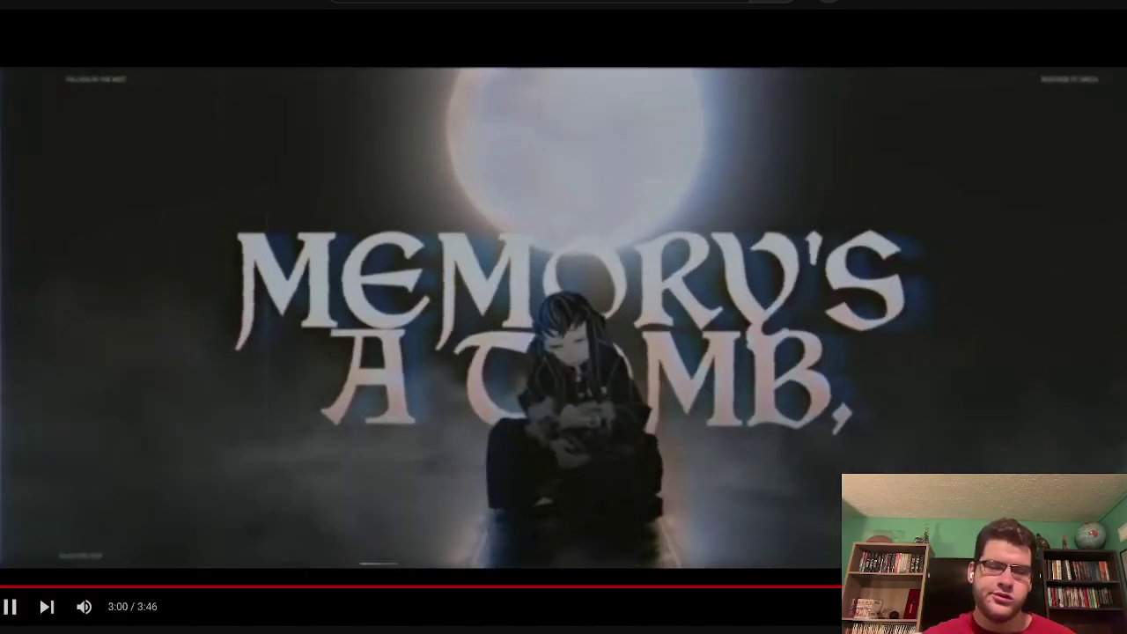
key("space")
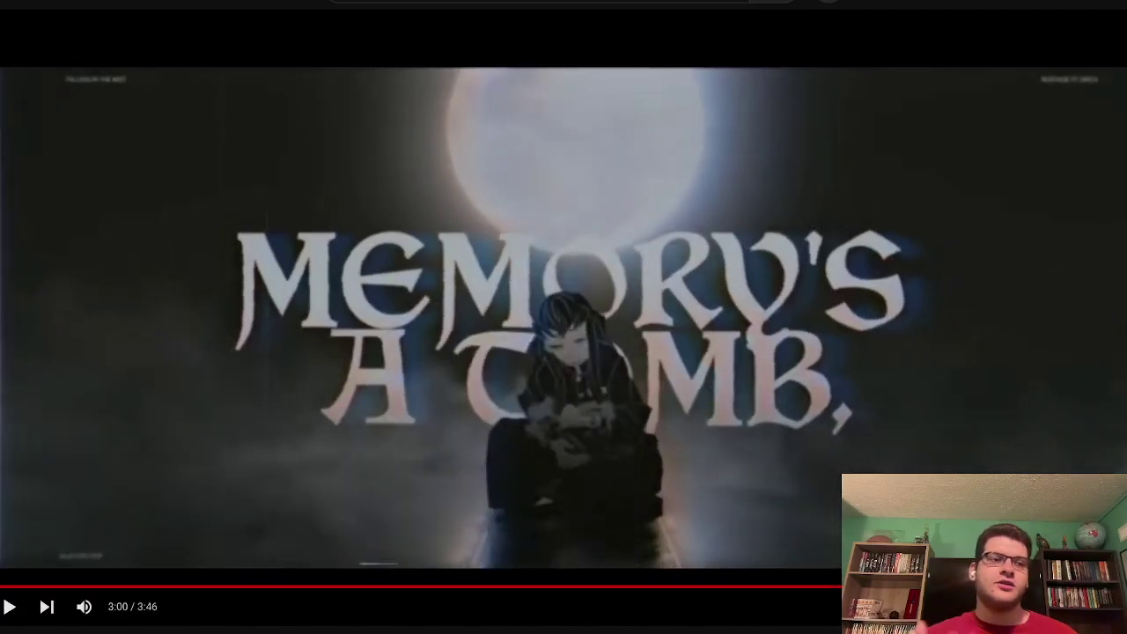